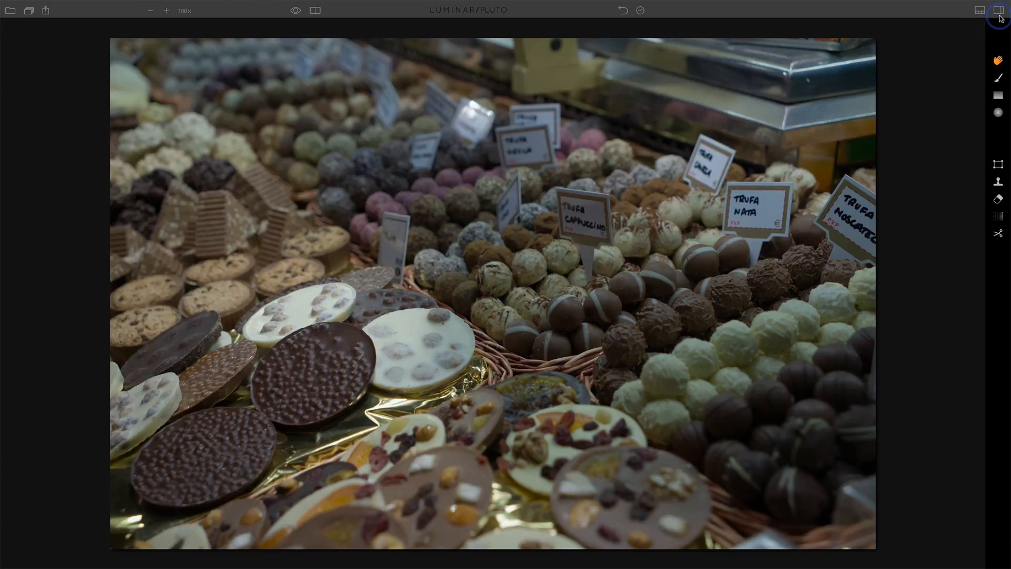
- Browse the Street presets, and apply the Image Enhancer preset from the Basic category to the chocolates photo
click(980, 11)
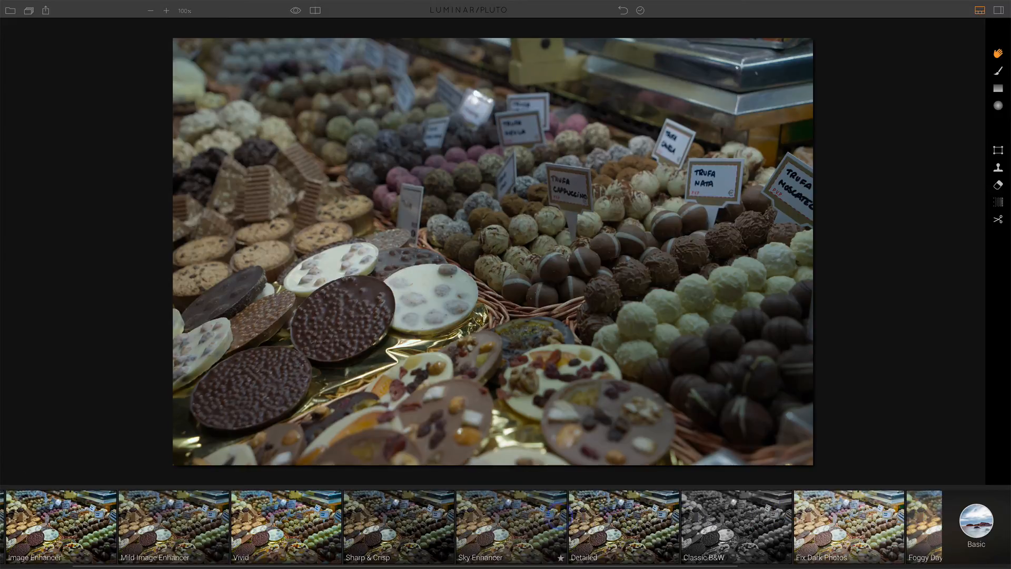
click(974, 522)
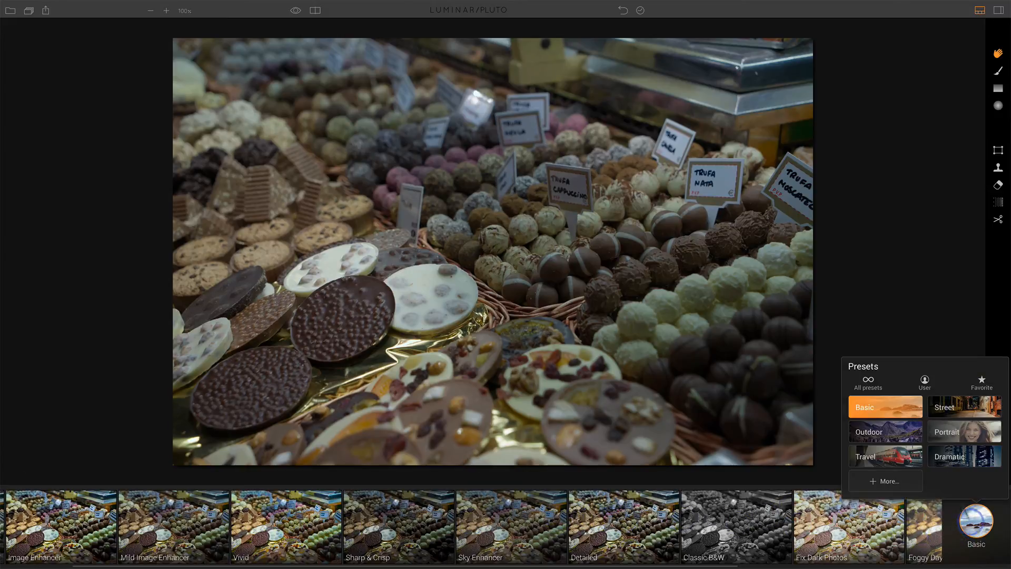
click(946, 410)
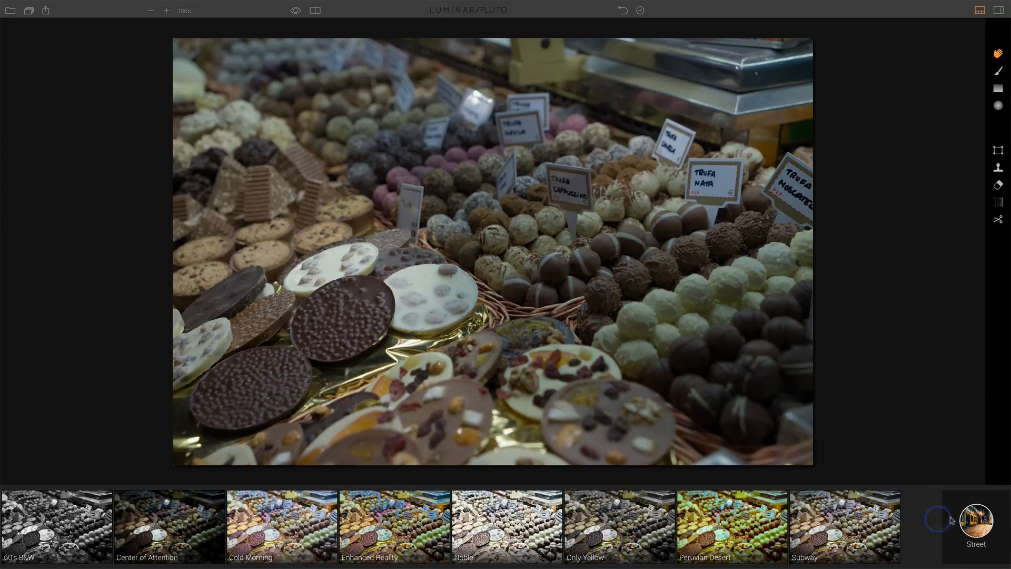
click(974, 521)
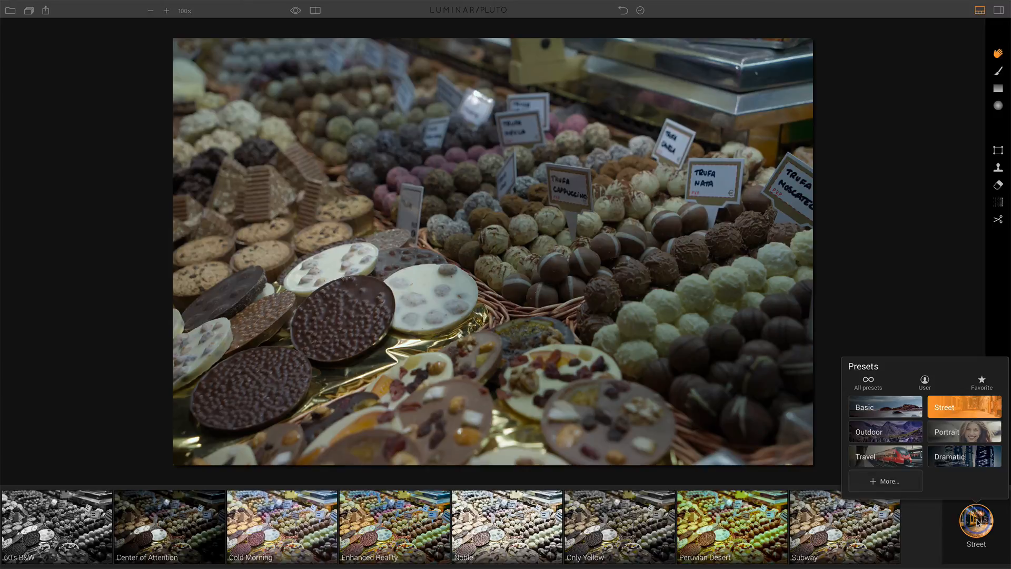
click(886, 415)
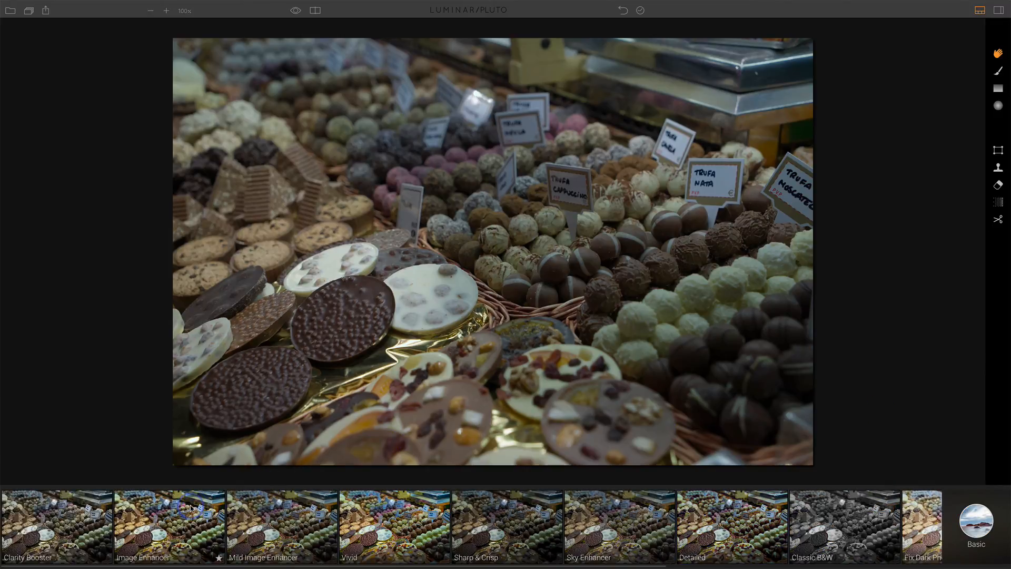
click(191, 507)
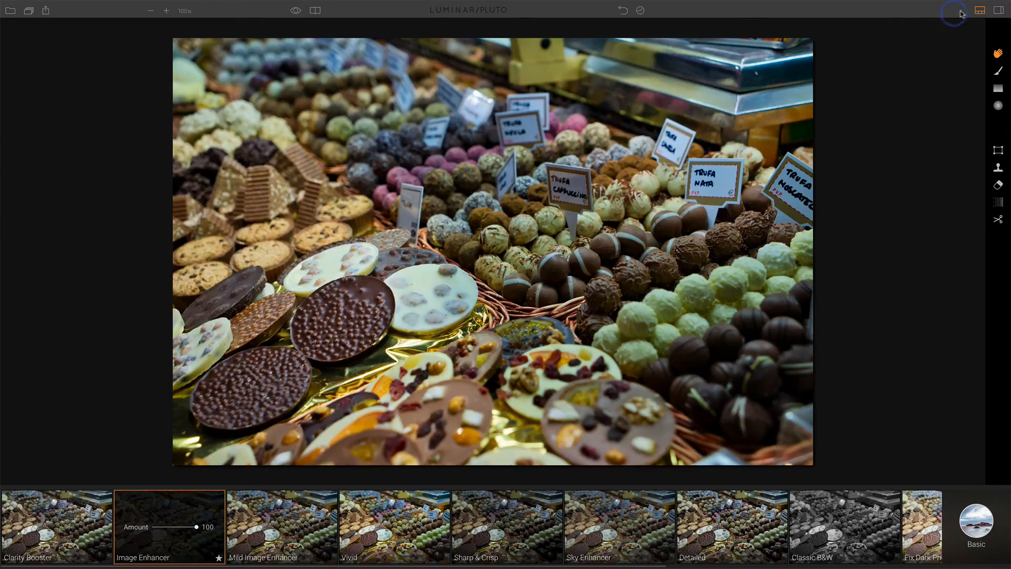
click(979, 12)
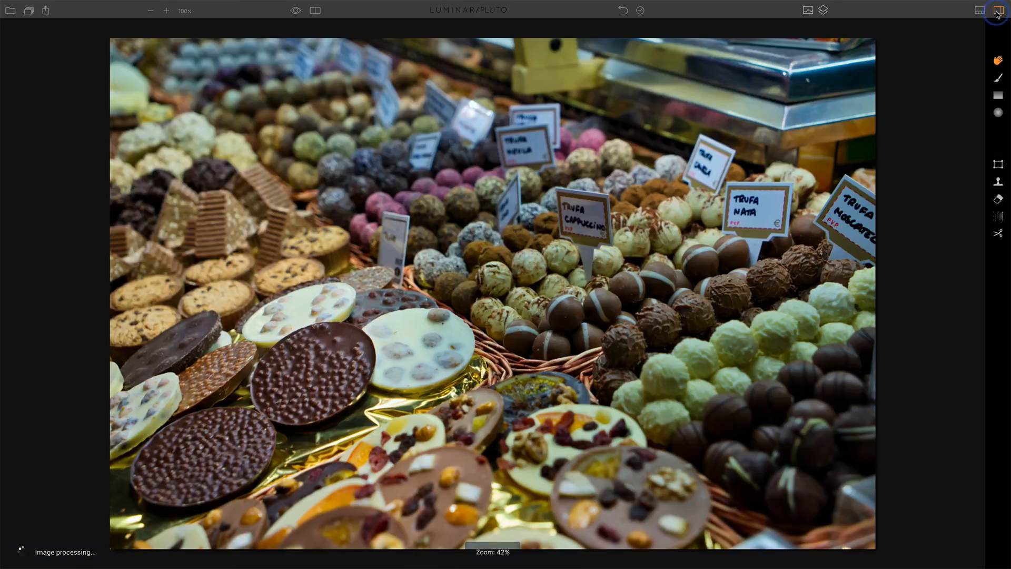
- Set Vibrance to 15 and Saturation to 19 in the Saturation / Vibrance filter
click(998, 11)
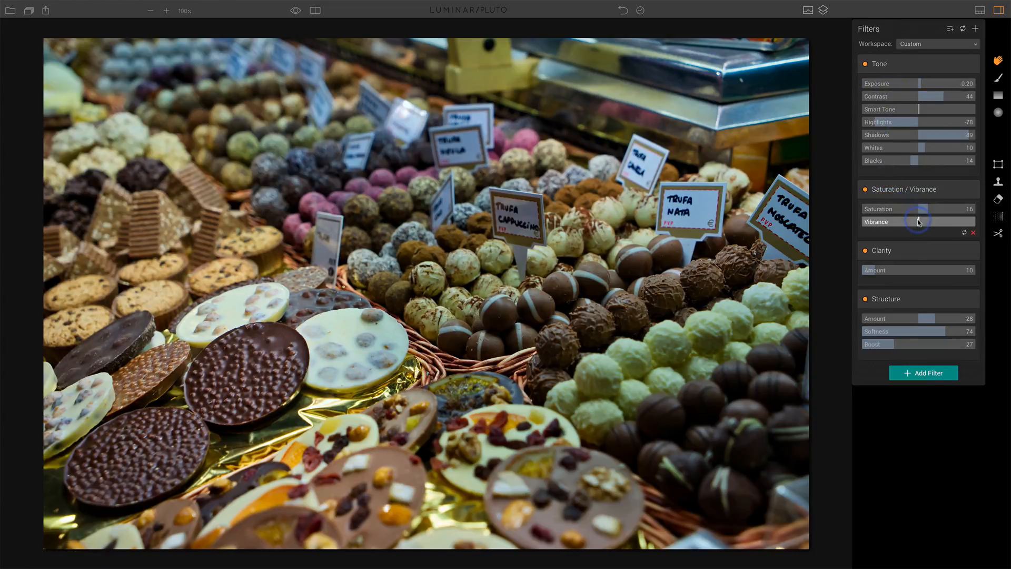
drag(918, 222, 930, 210)
click(899, 207)
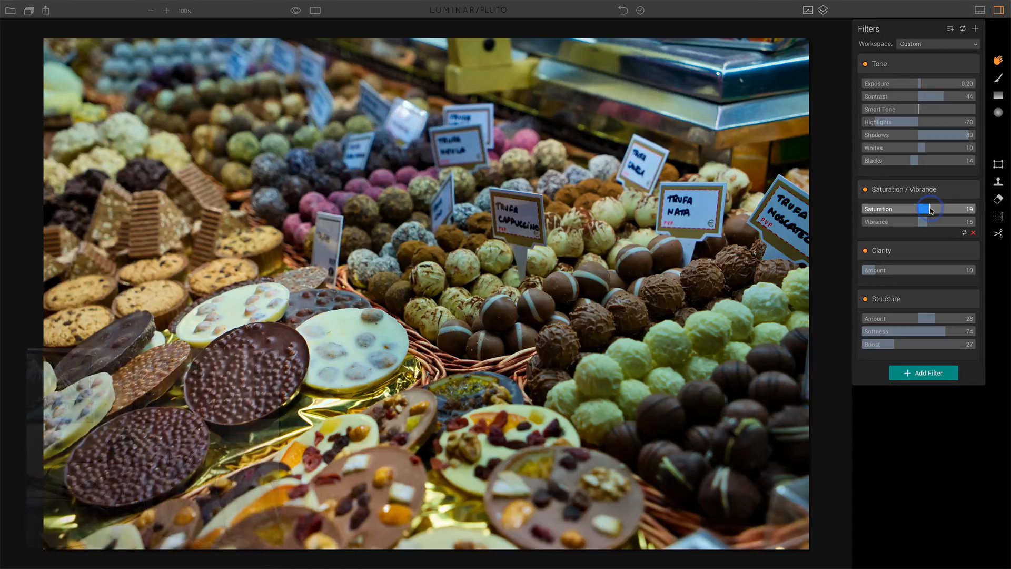
- Add a Sharpening filter to the photo and set its amount to 20
click(974, 30)
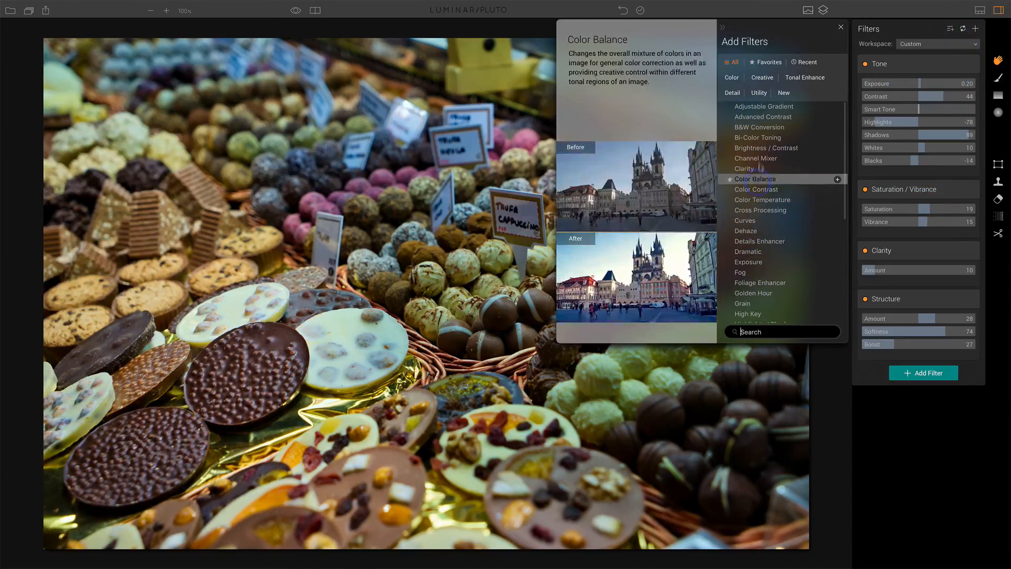
scroll(762, 150, down, 2)
scroll(762, 150, down, 10)
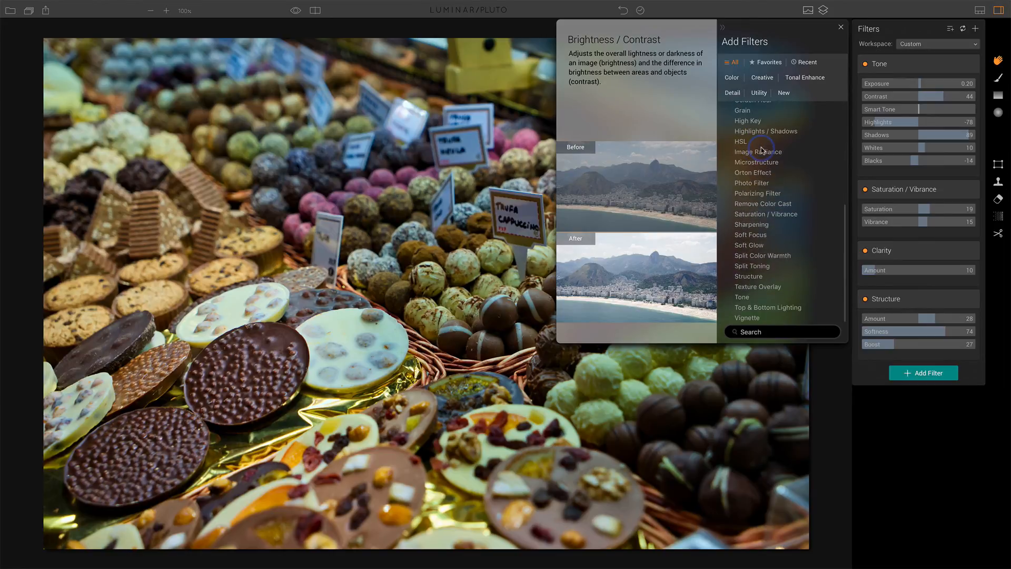
click(743, 228)
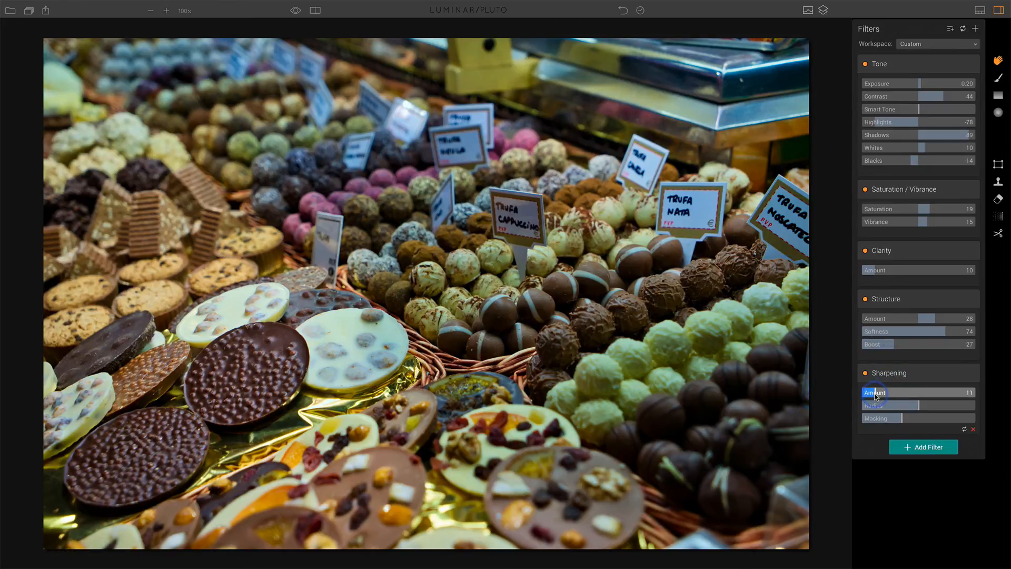
drag(877, 397, 886, 396)
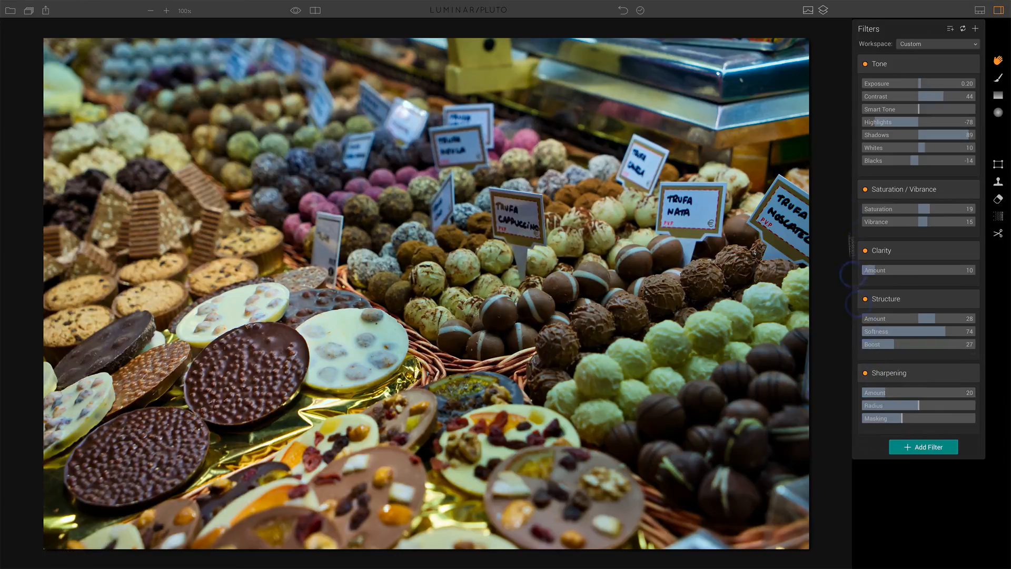
- Try the Landscape filter workspace, and return to the custom set of filters
click(927, 48)
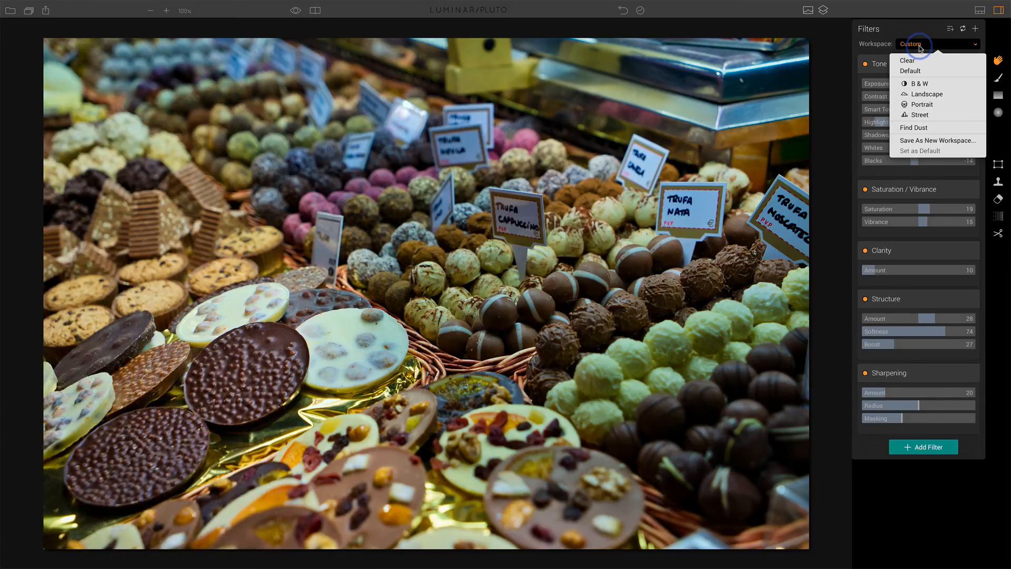
click(933, 96)
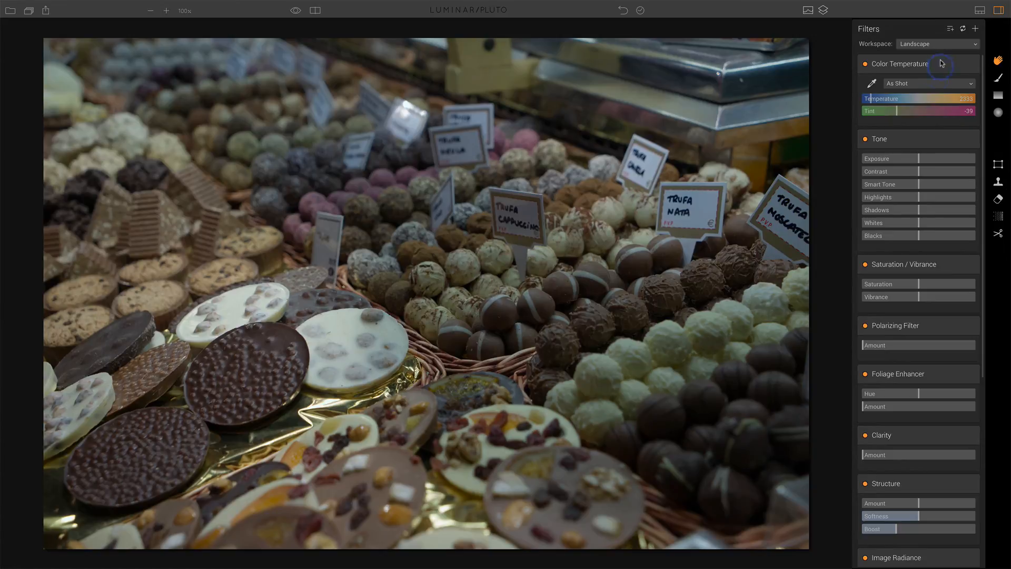
click(931, 45)
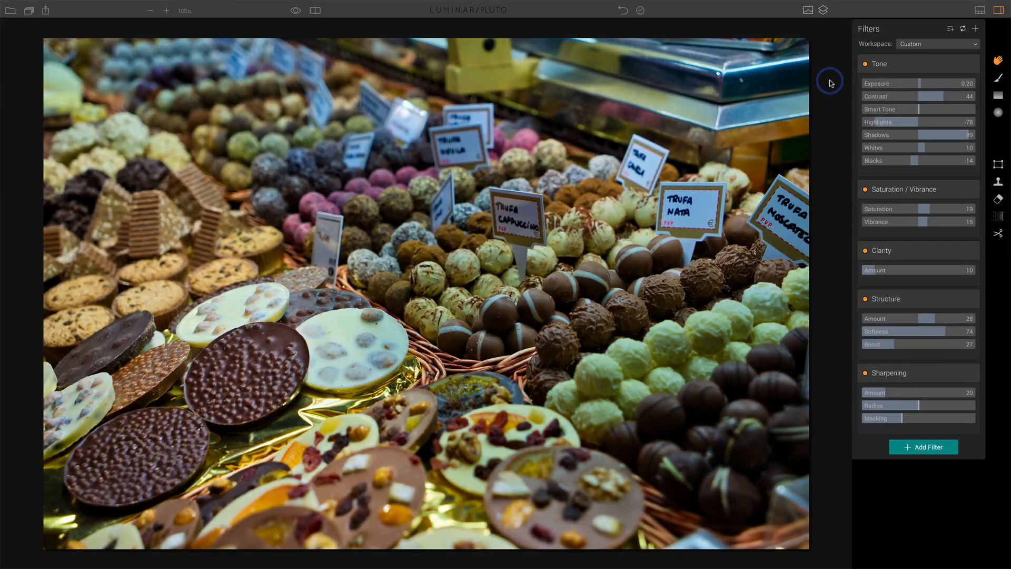
- Display the histogram and the list of layers above the filters
click(808, 11)
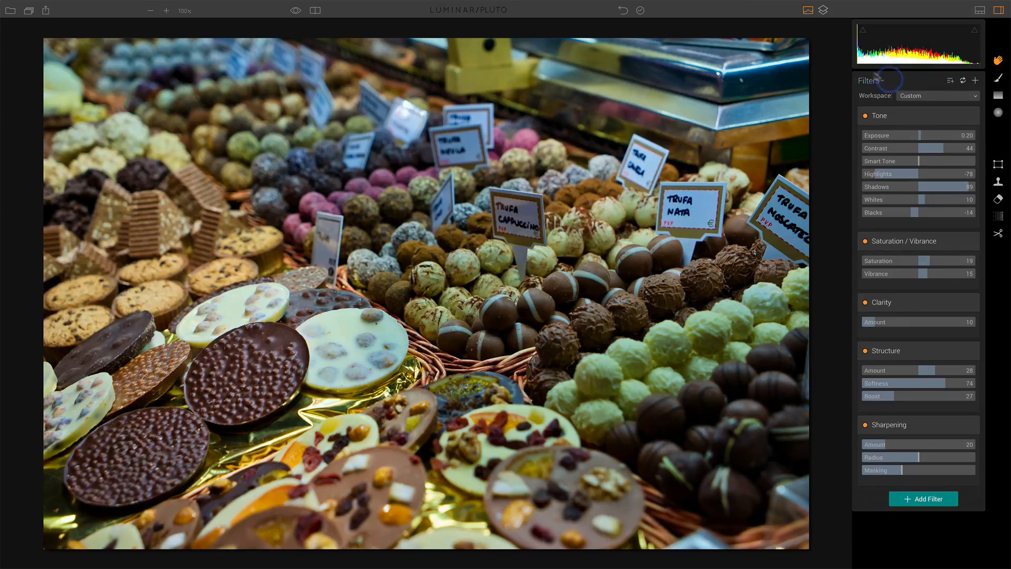
click(825, 11)
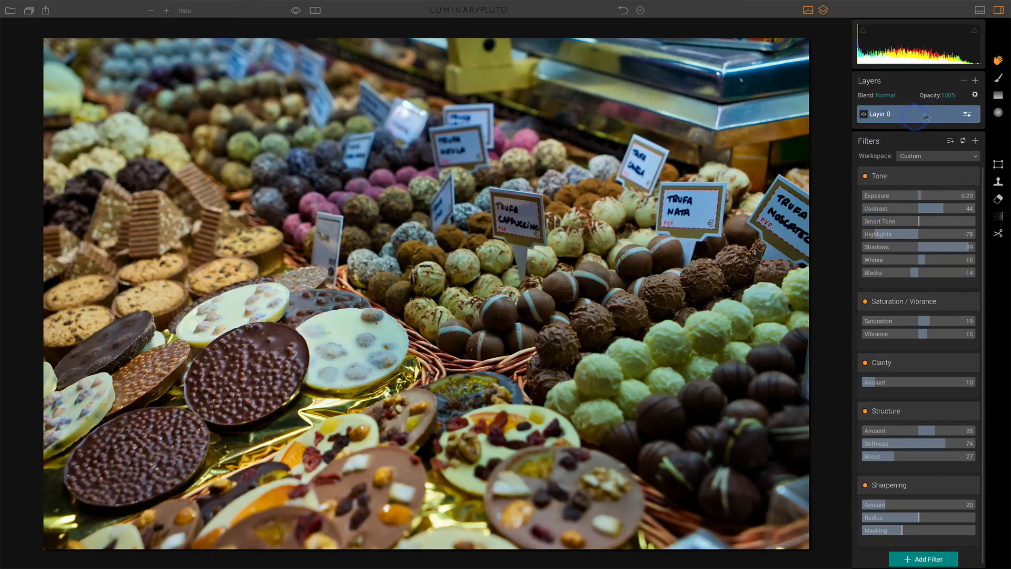
- Add an adjustment layer with an Exposure filter, and switch that layer's filter workspace to Portrait
click(976, 81)
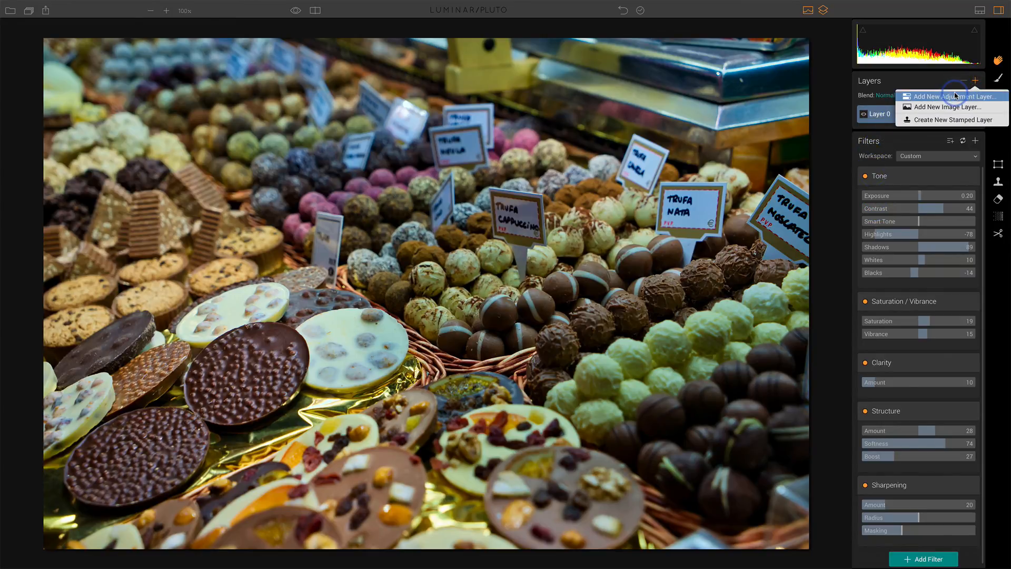
click(956, 95)
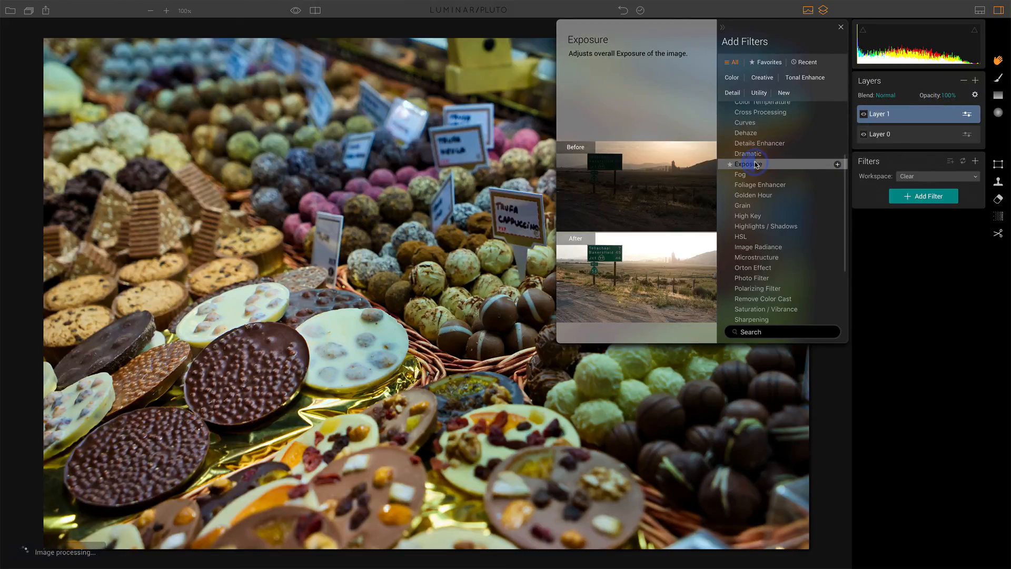
click(837, 164)
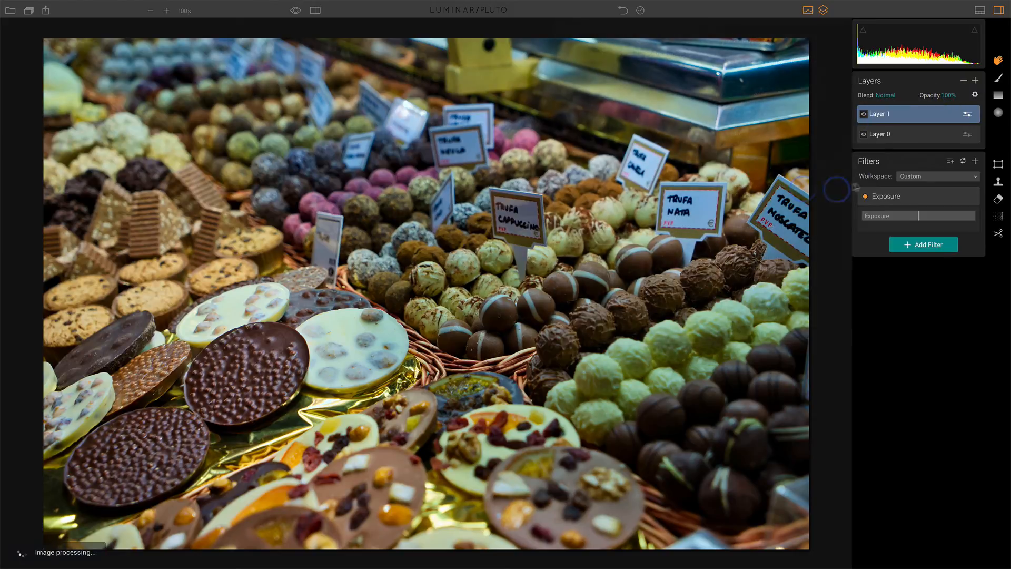
click(912, 180)
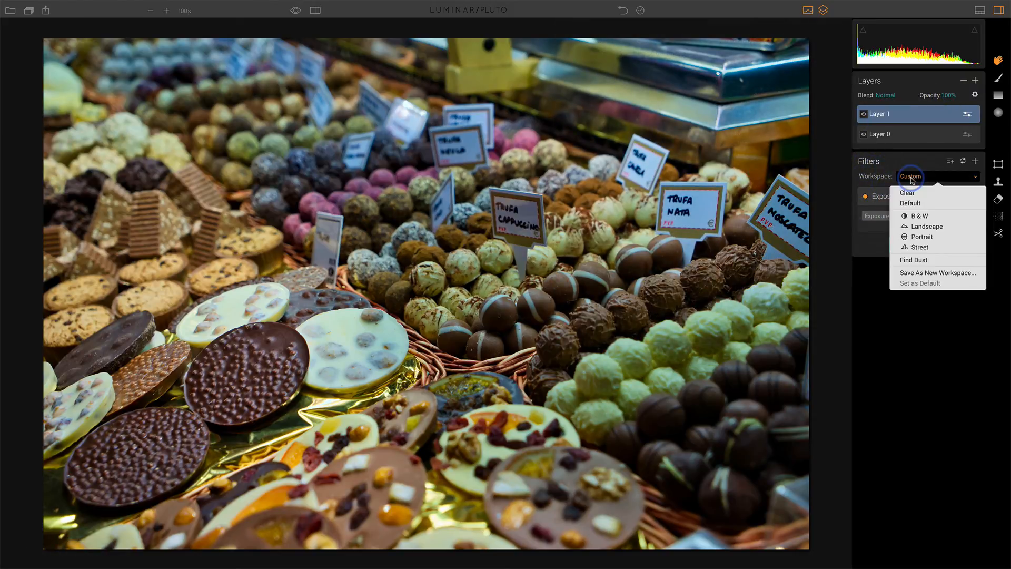
click(914, 238)
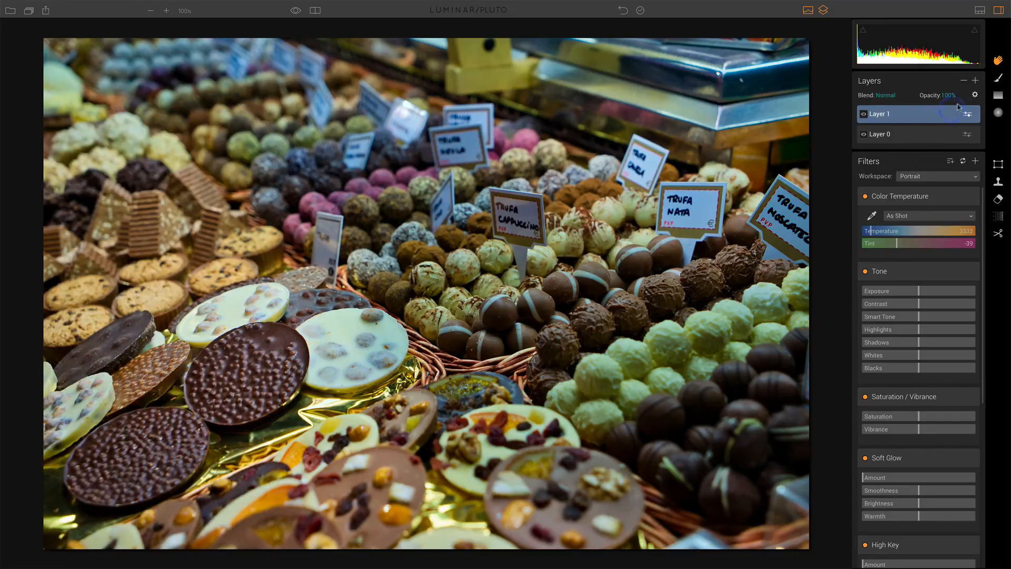
- Open the file chooser for a new image layer, and dismiss it without adding an image
click(975, 82)
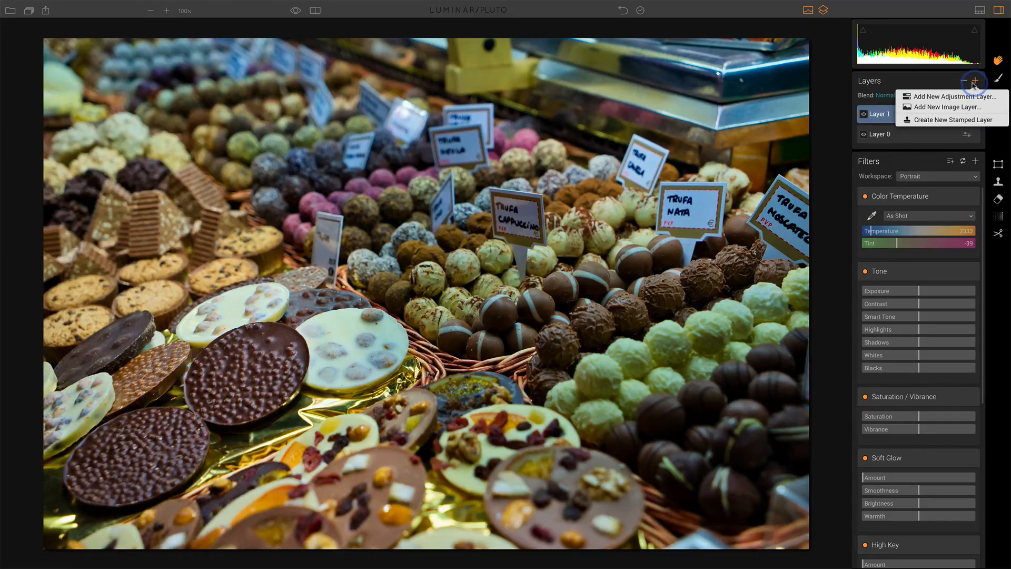
click(954, 108)
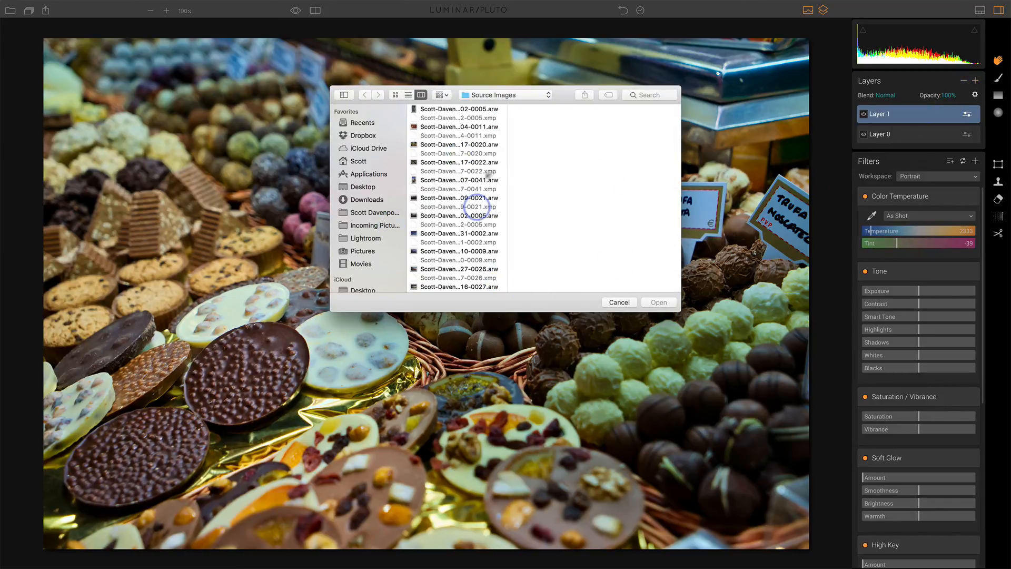
click(608, 301)
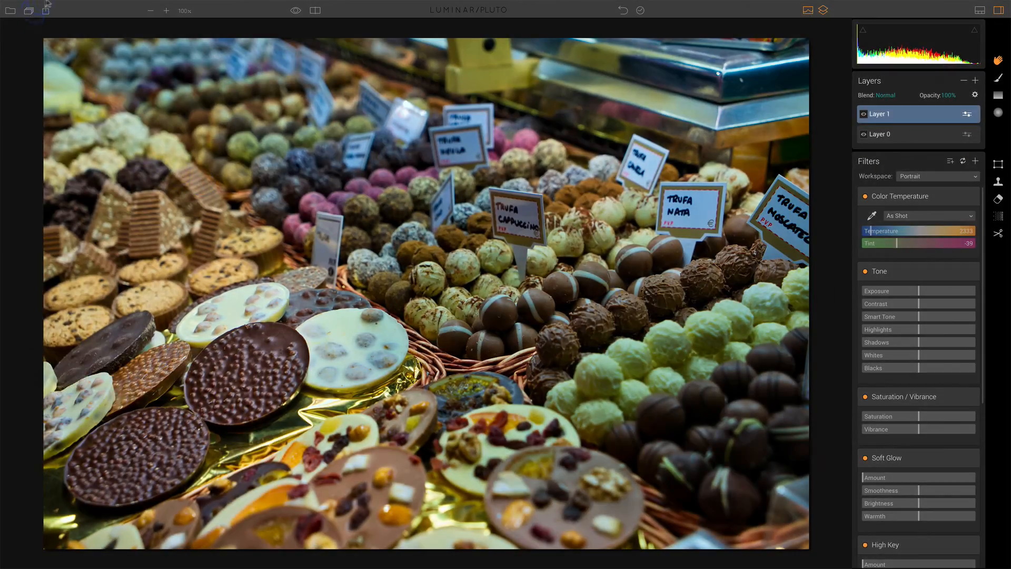
- View the options for saving the photo as a document with its history, and leave without saving
click(65, 5)
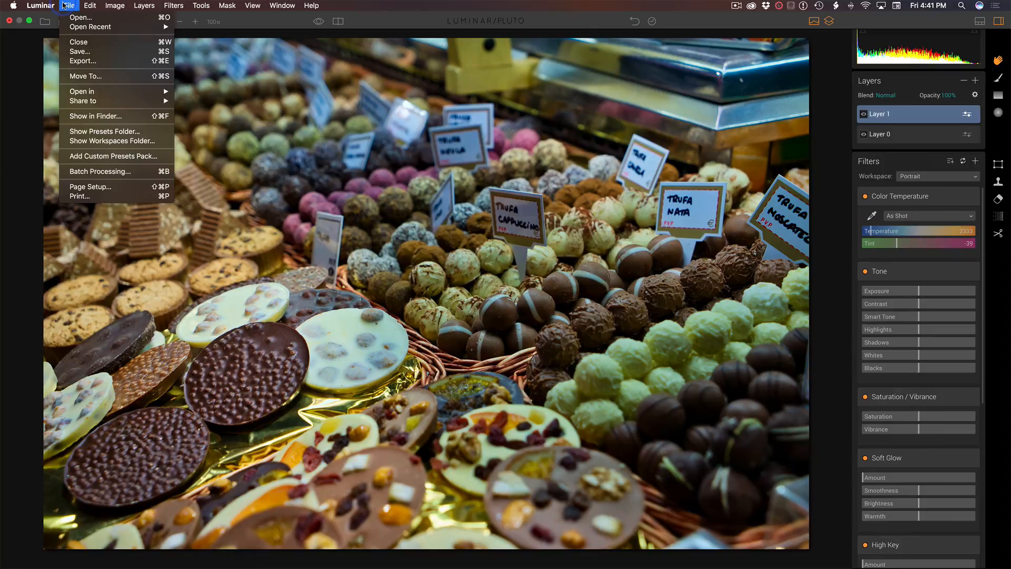
click(75, 52)
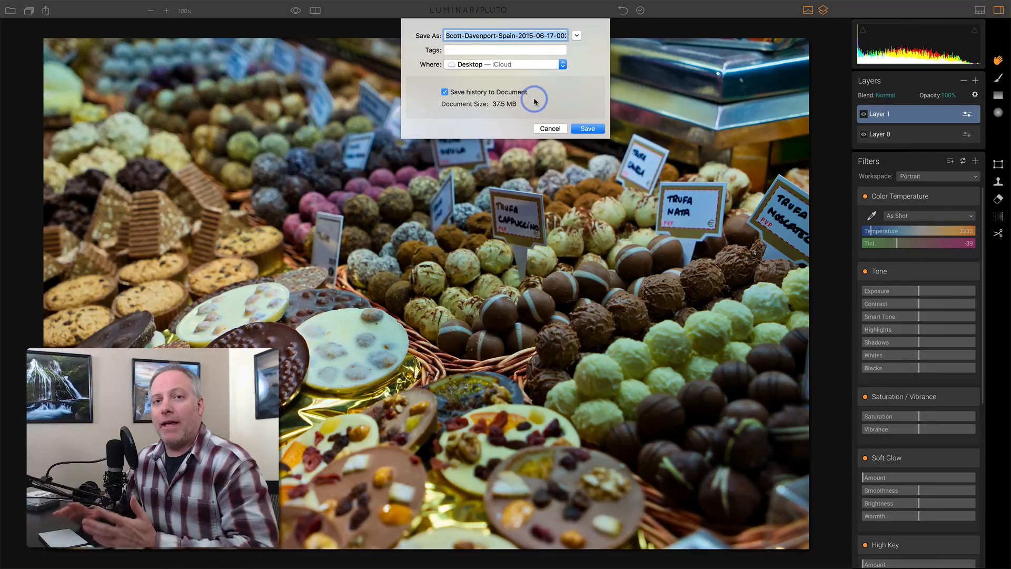
click(545, 128)
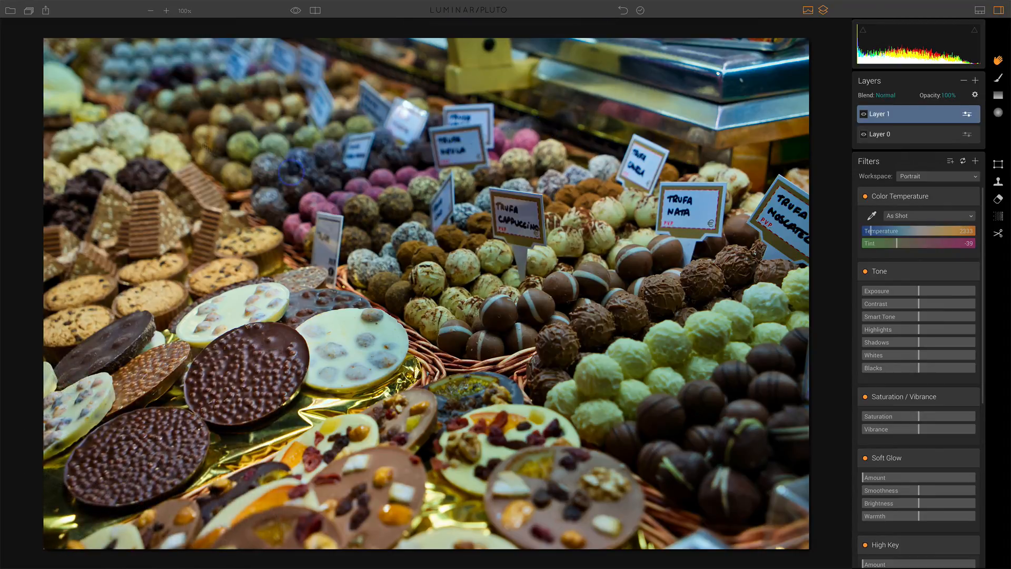
- Open the photo's export settings and choose JPEG as the output format
click(69, 5)
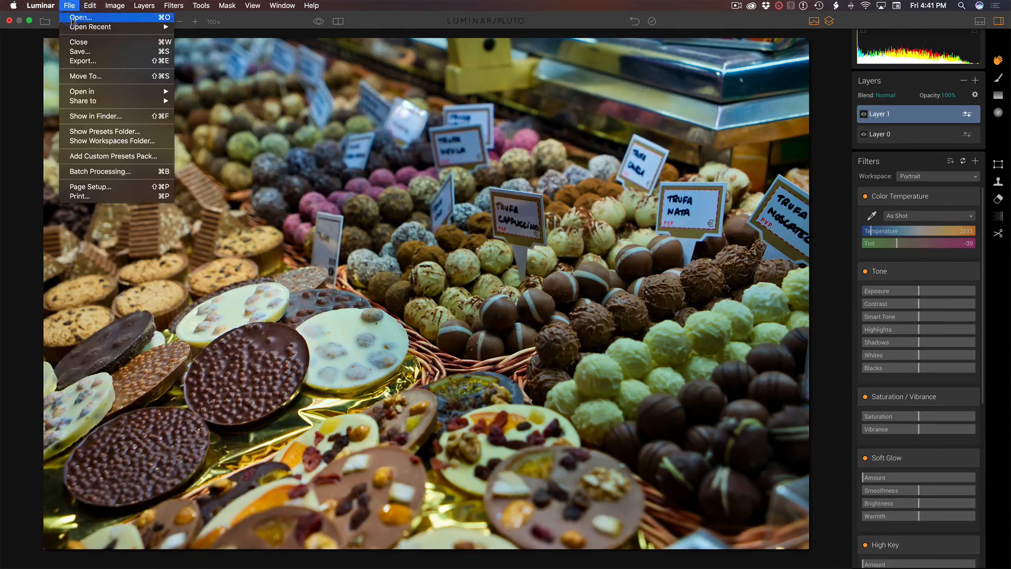
click(77, 62)
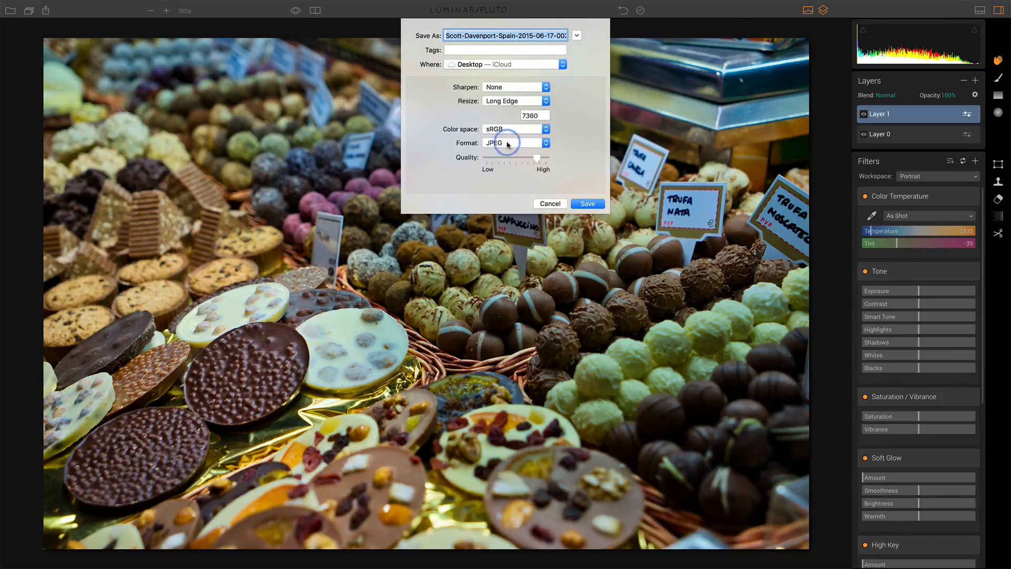
click(508, 145)
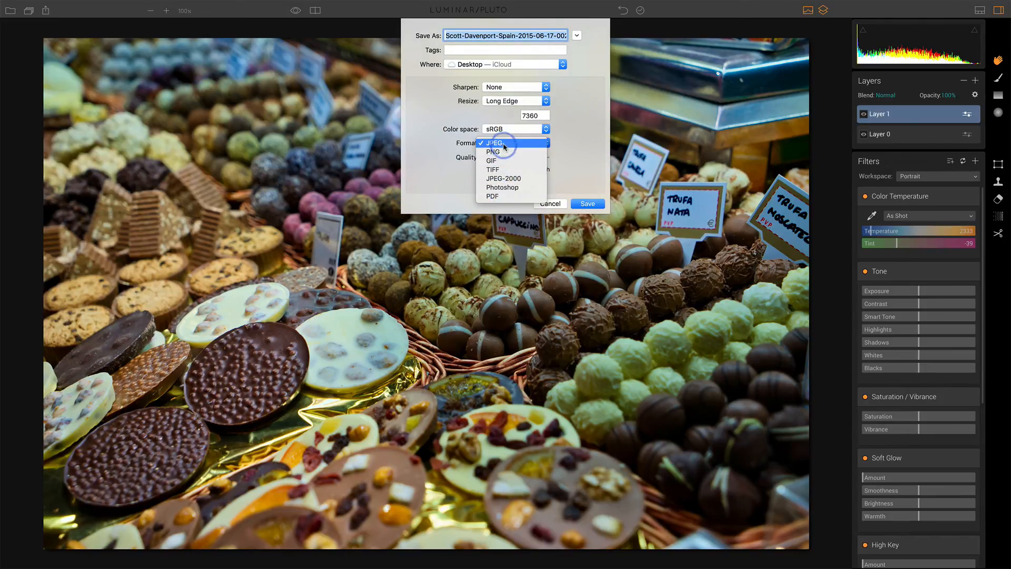
click(504, 143)
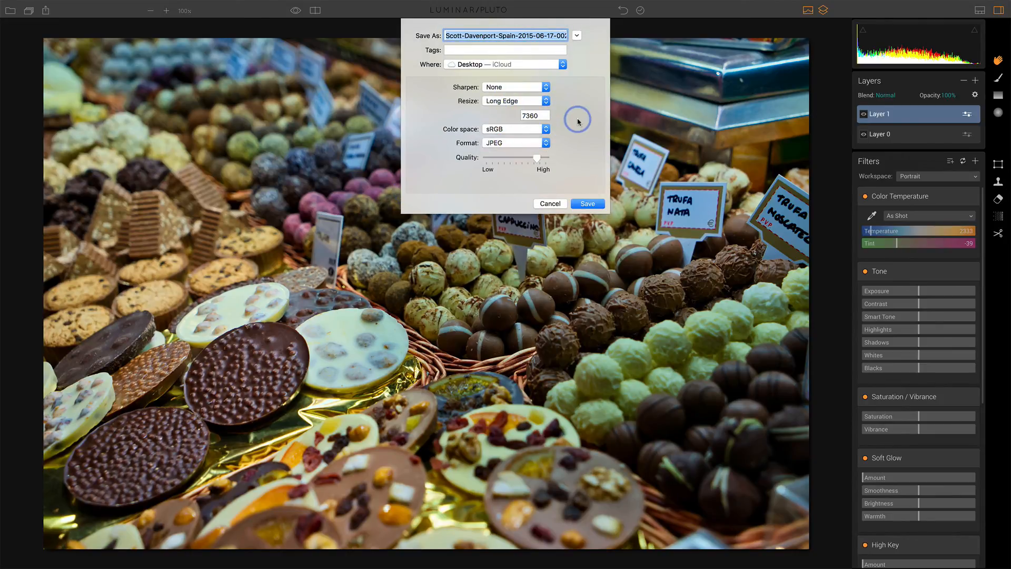